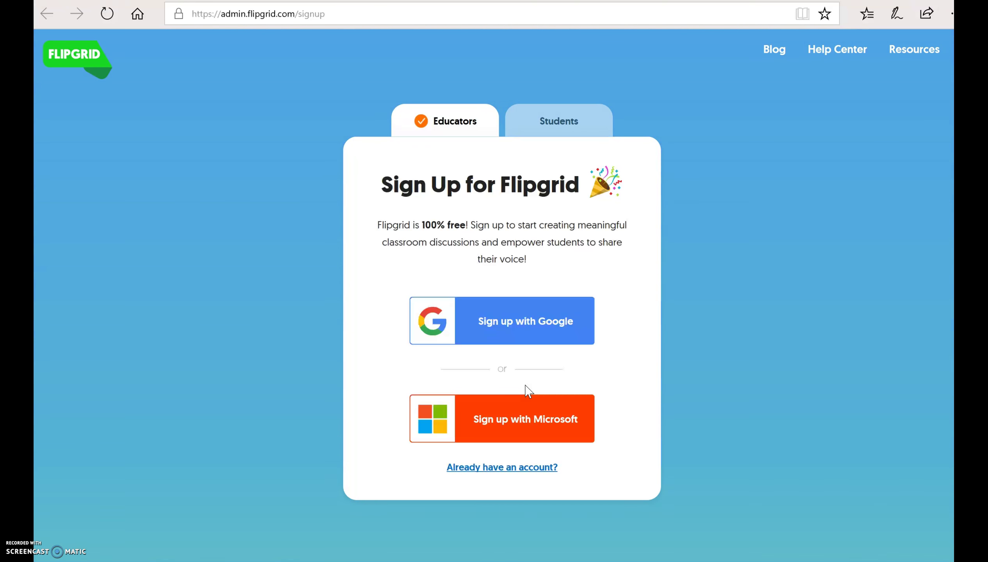
- Sign up with Microsoft using the school account and its password, then accept Flipgrid's permissions
{"action": "left_click", "coordinate": [509, 423]}
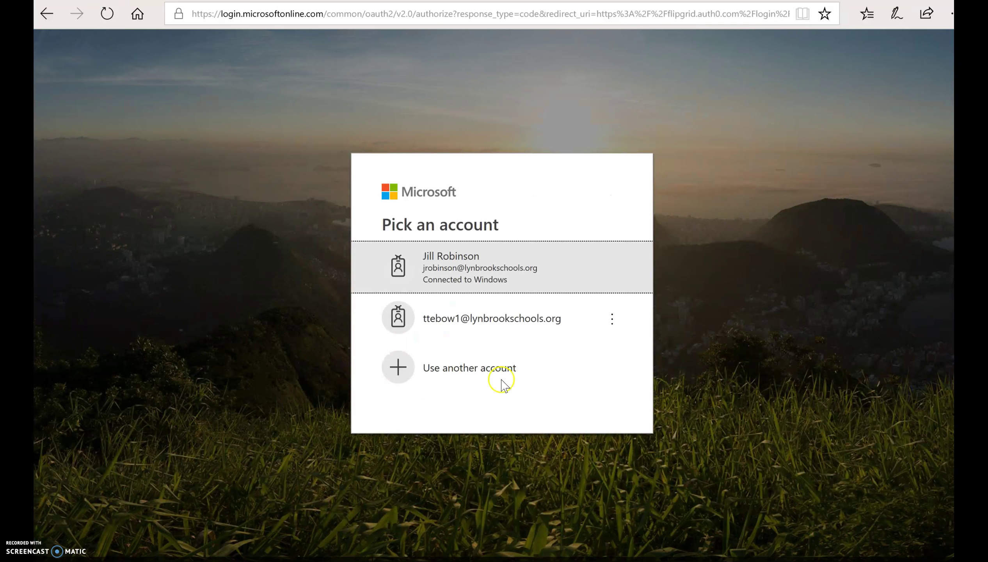
{"action": "left_click", "coordinate": [533, 332]}
{"action": "type", "text": "*"}
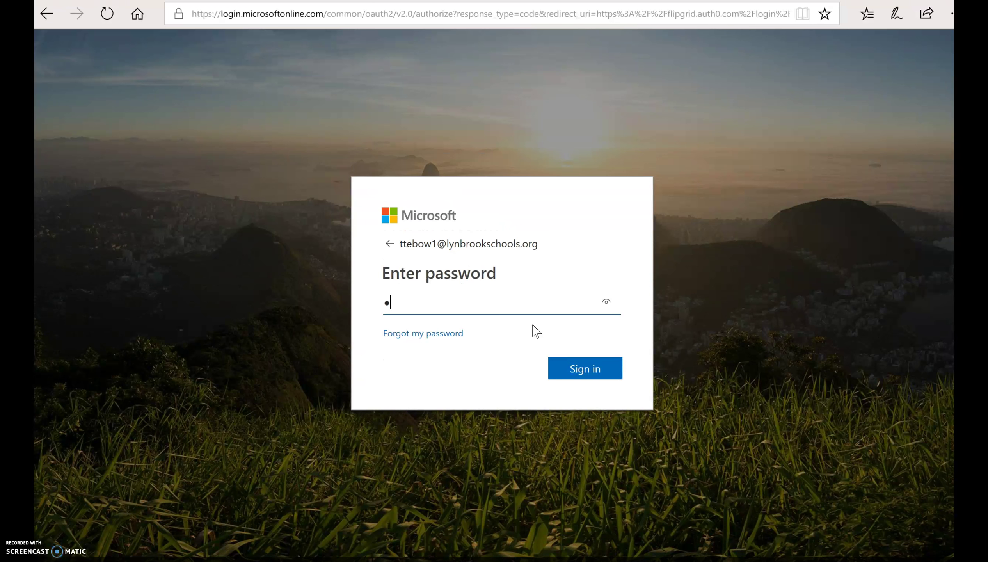
{"action": "type", "text": "********"}
{"action": "left_click", "coordinate": [564, 352]}
{"action": "left_click", "coordinate": [578, 371]}
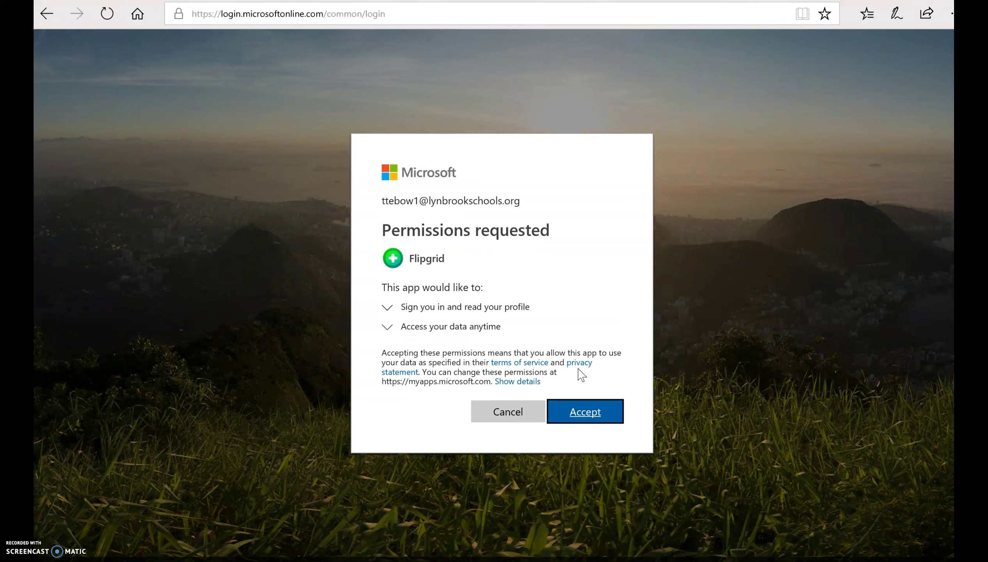
{"action": "left_click", "coordinate": [593, 414]}
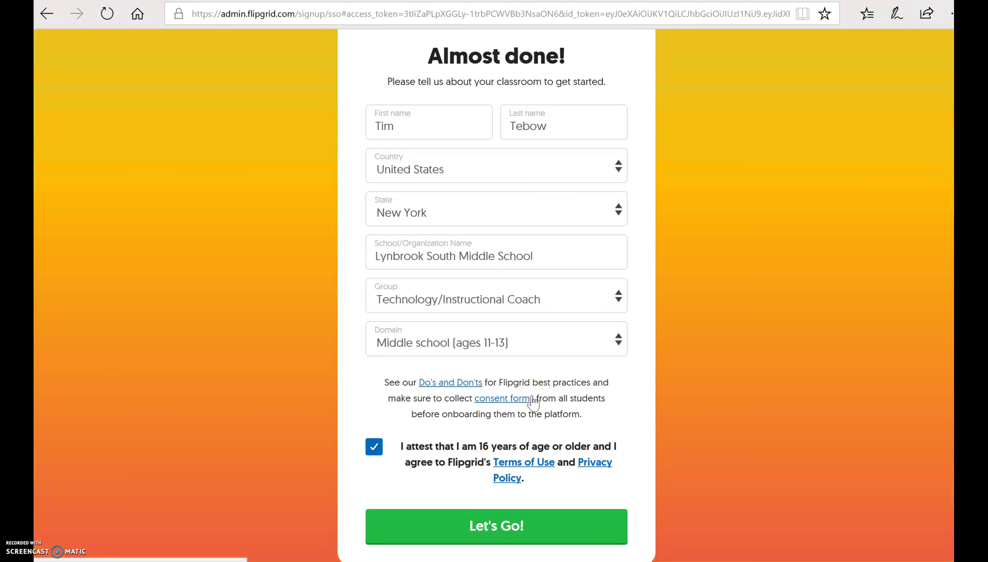
- Submit the completed 'Almost done!' classroom form with Let's Go!
{"action": "left_click", "coordinate": [472, 534]}
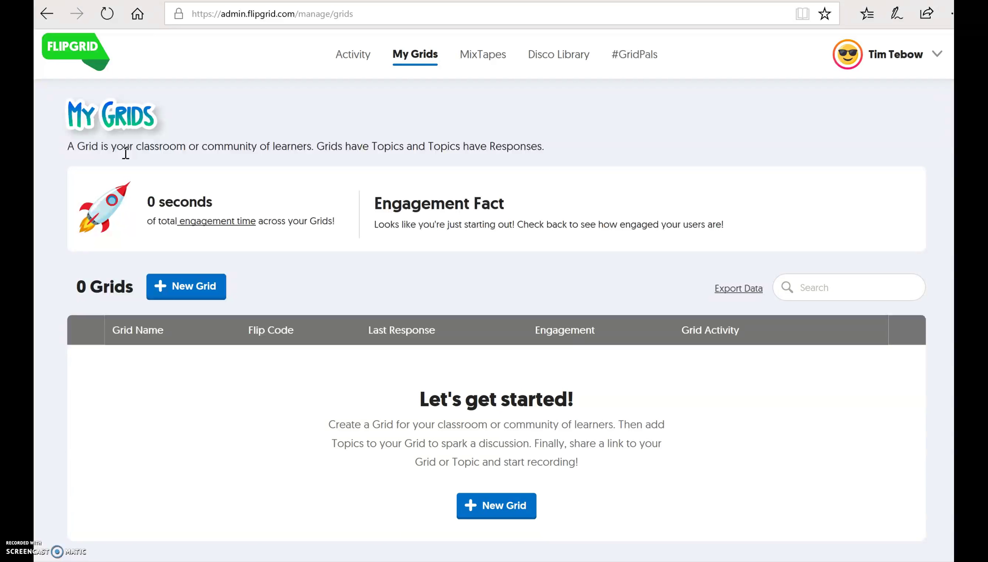
- Start a New Grid and pick School Email Domain from the community type dropdown
{"action": "left_click", "coordinate": [180, 288]}
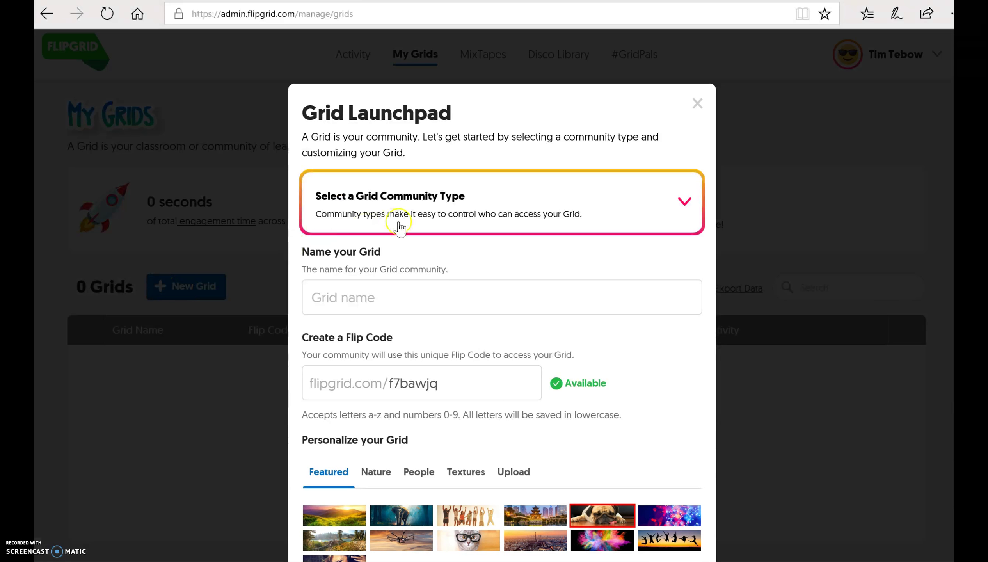
{"action": "right_click", "coordinate": [448, 219]}
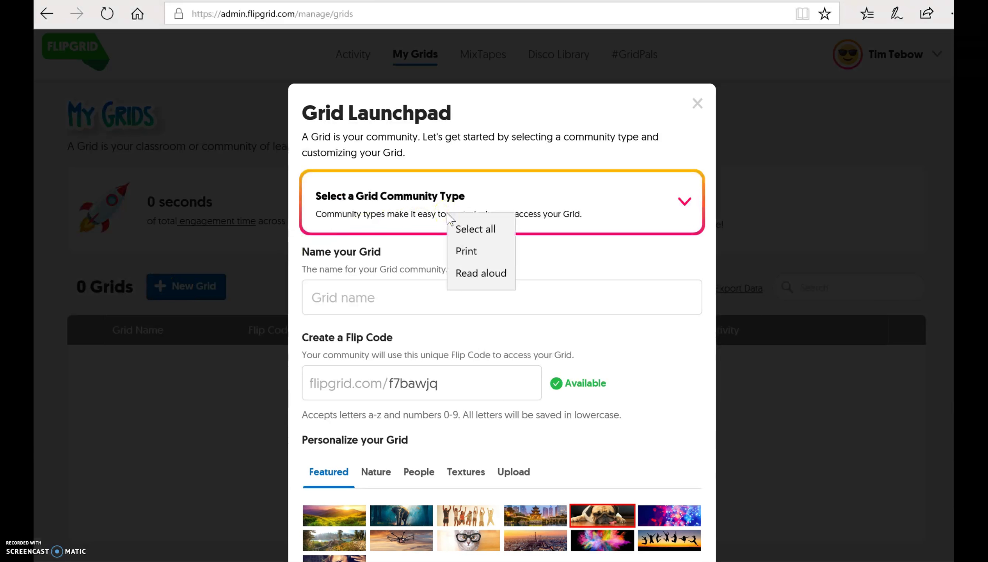
{"action": "left_click", "coordinate": [686, 201]}
{"action": "left_click", "coordinate": [687, 203]}
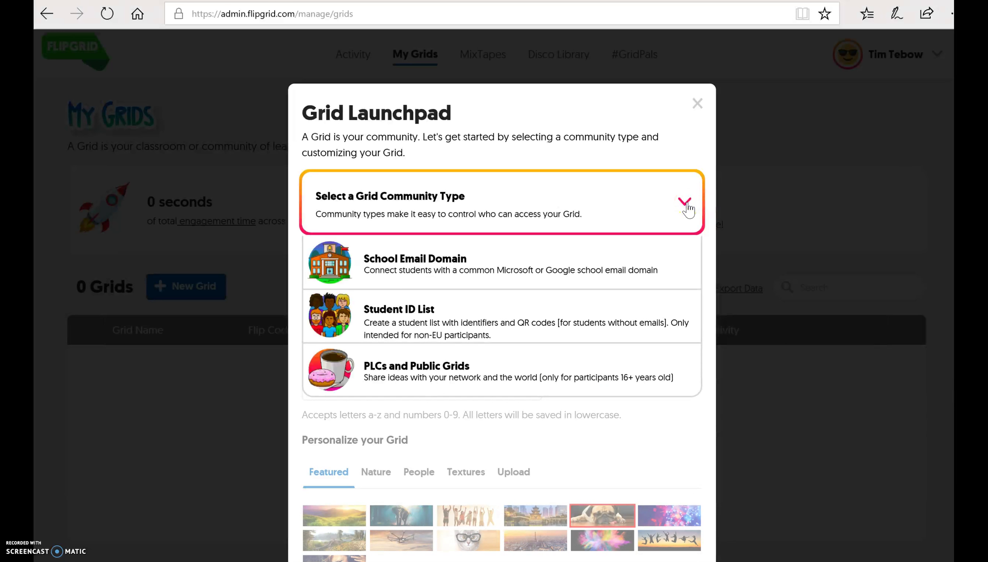
{"action": "left_click", "coordinate": [444, 267]}
{"action": "left_click", "coordinate": [640, 273]}
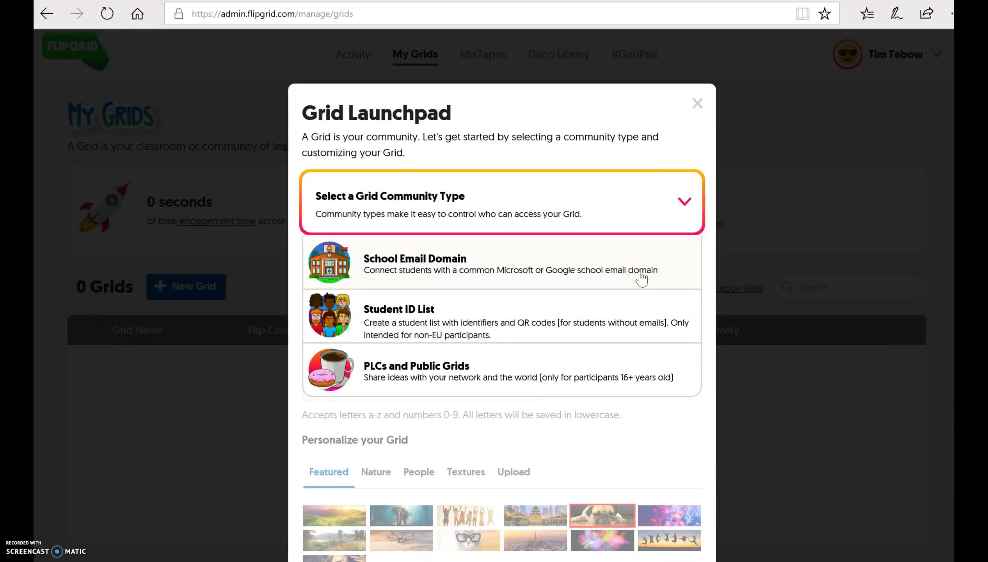
{"action": "left_click", "coordinate": [438, 318]}
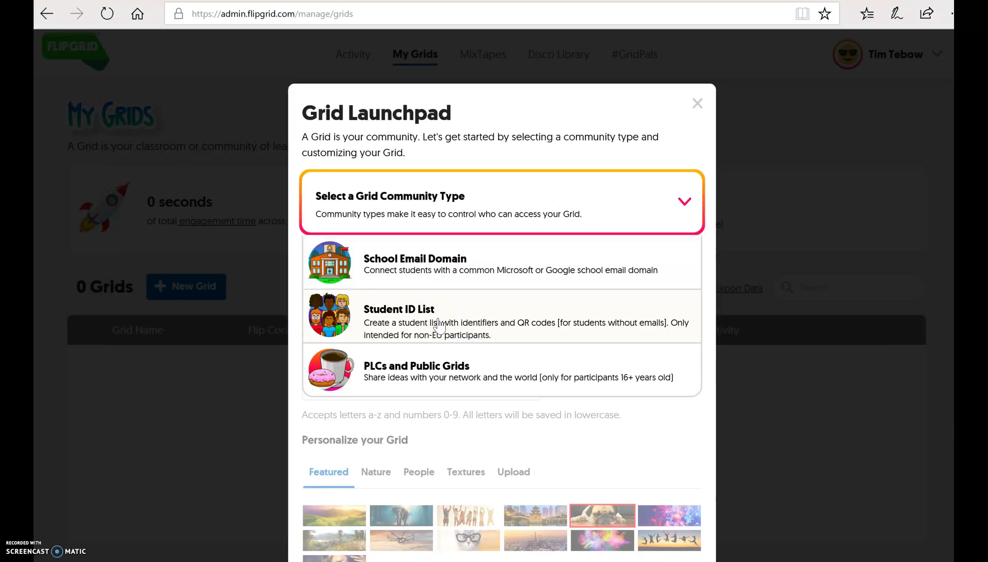
{"action": "left_click", "coordinate": [473, 267]}
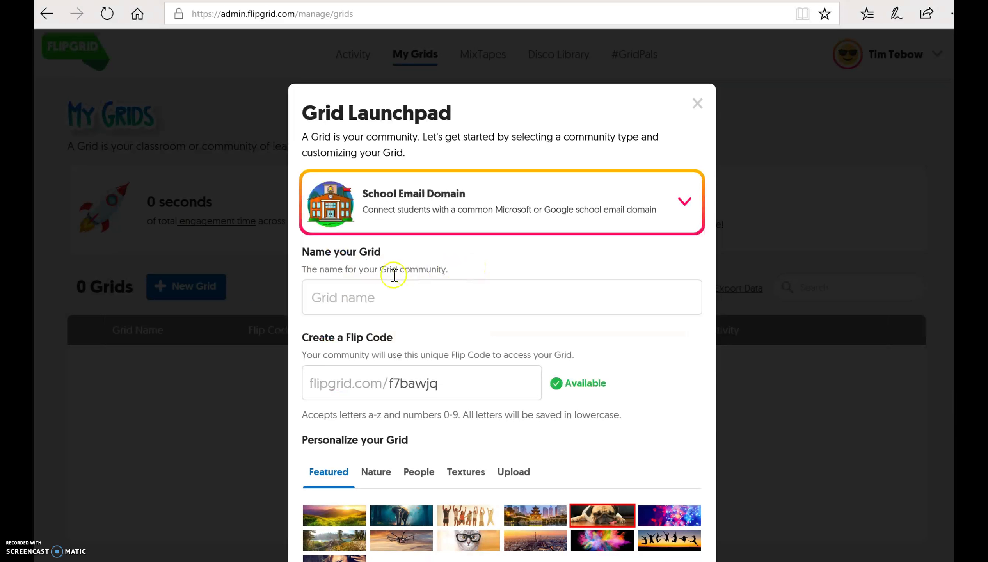
{"action": "left_click", "coordinate": [367, 302]}
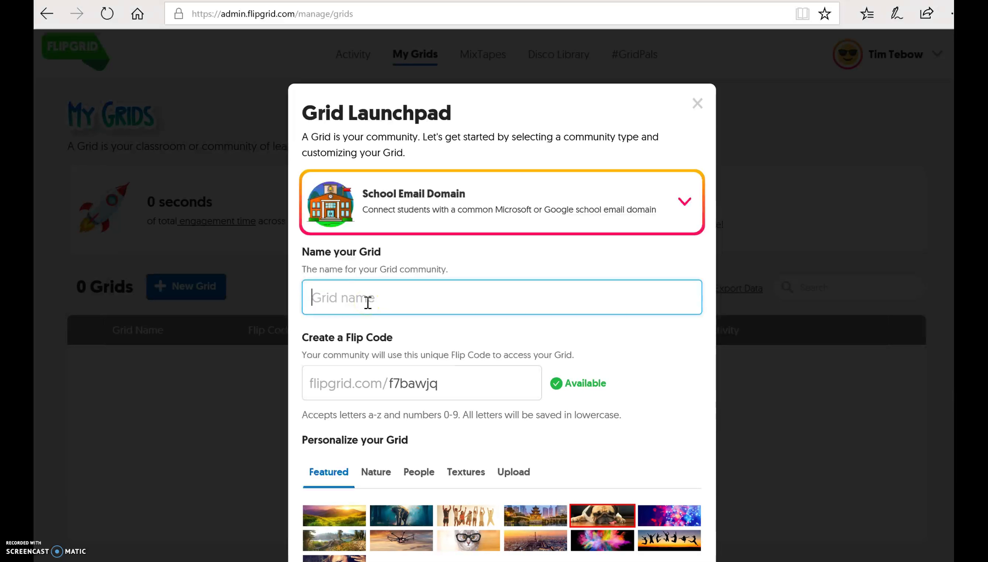
{"action": "type", "text": "Math"}
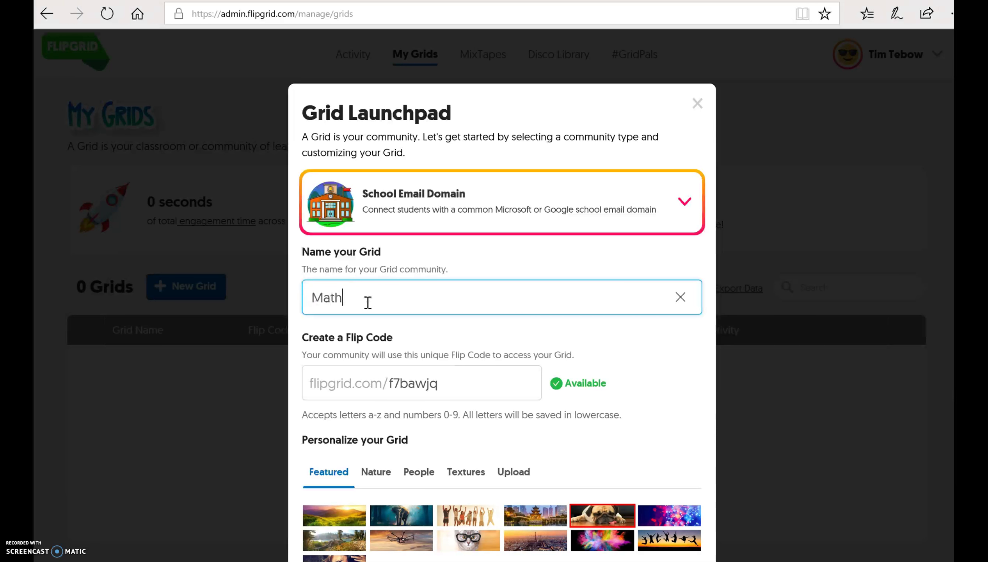
{"action": "type", "text": " - Algebra"}
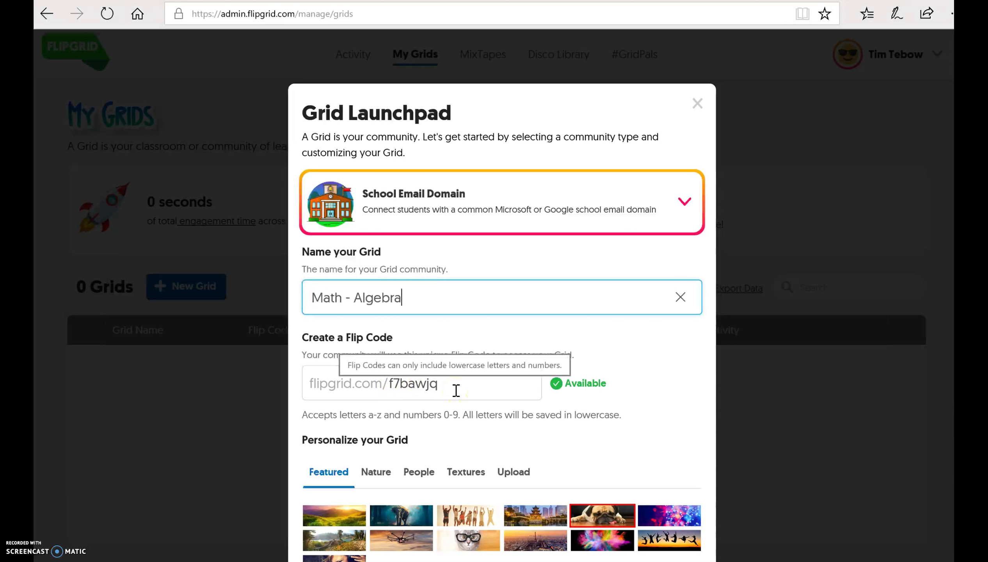
{"action": "right_click", "coordinate": [456, 390]}
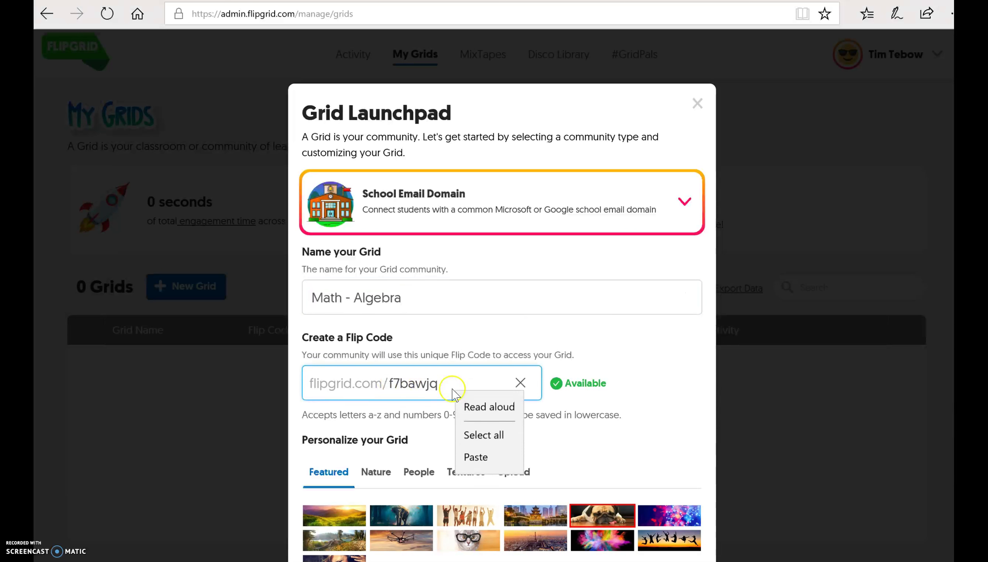
{"action": "left_click", "coordinate": [443, 385]}
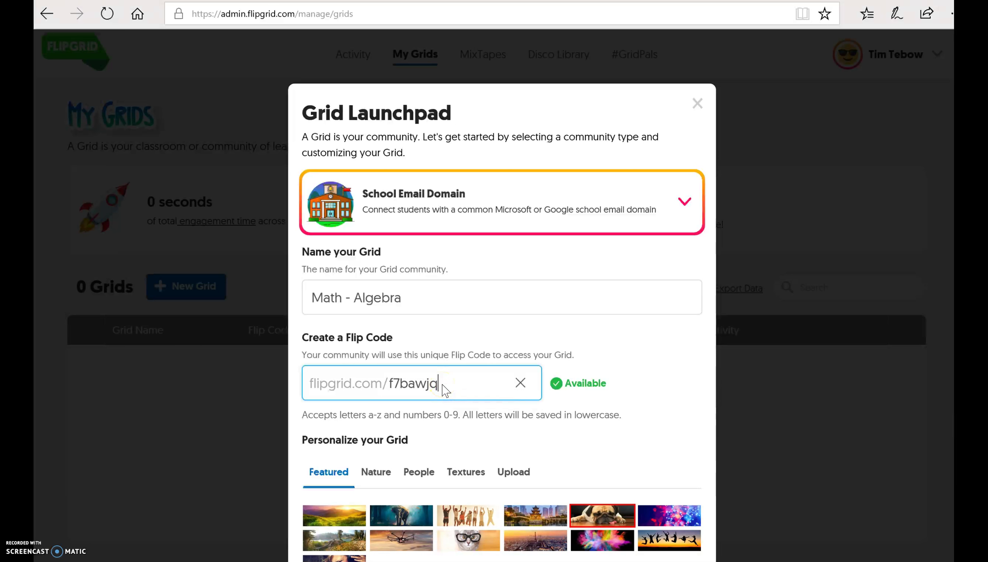
{"action": "key", "text": "BackSpace"}
{"action": "key", "text": "BackSpace"}
{"action": "key", "text": "BackSpace"}
{"action": "key", "text": "BackSpace"}
{"action": "key", "text": "BackSpace"}
{"action": "key", "text": "BackSpace"}
{"action": "key", "text": "BackSpace"}
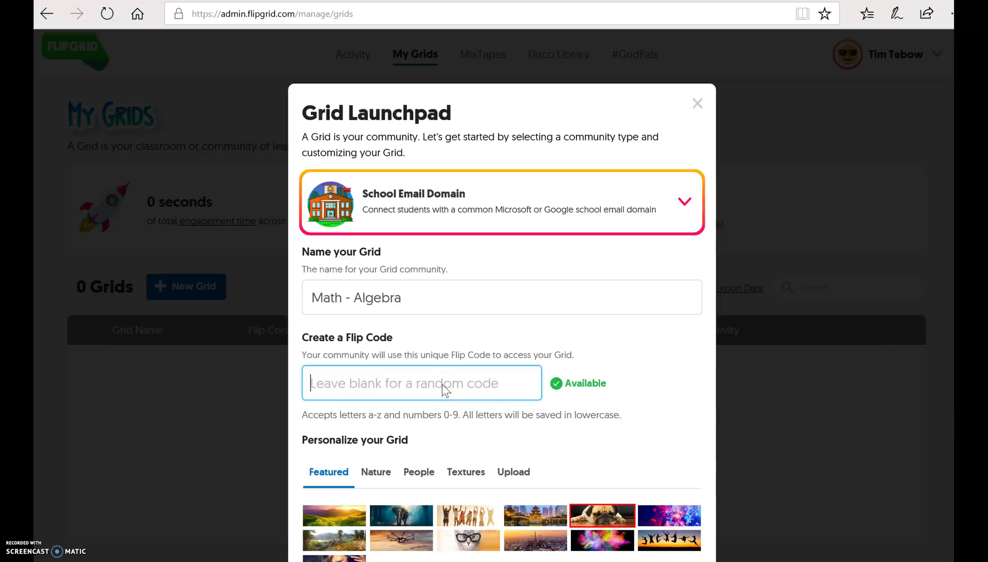
{"action": "left_click", "coordinate": [455, 389]}
{"action": "type", "text": "flig"}
{"action": "key", "text": "BackSpace"}
{"action": "key", "text": "BackSpace"}
{"action": "key", "text": "BackSpace"}
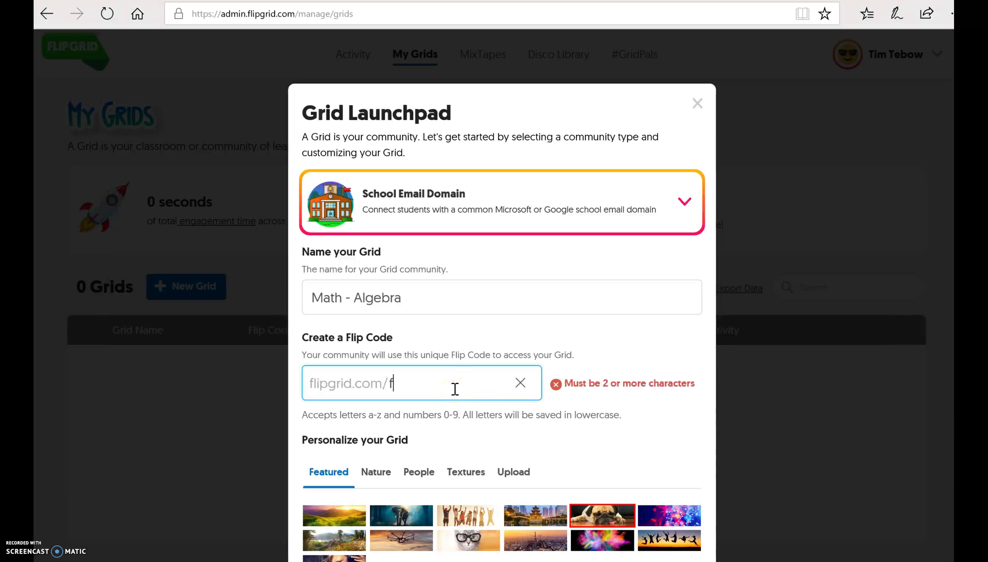
{"action": "key", "text": "BackSpace"}
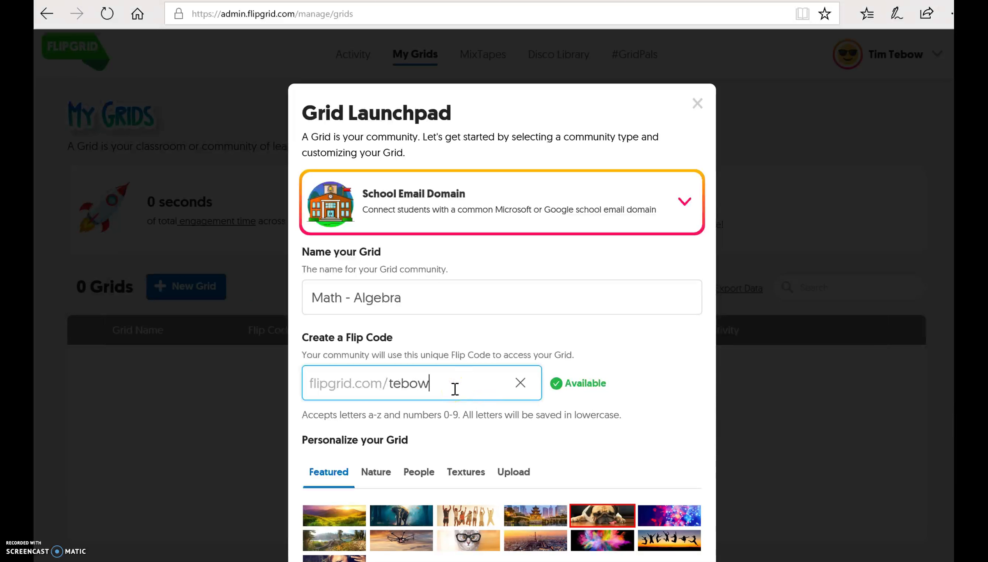
- Browse the Nature, People, Textures and Upload cover options, then continue with Next
{"action": "left_click", "coordinate": [584, 419]}
{"action": "scroll", "coordinate": [584, 421], "scroll_direction": "down", "scroll_amount": 2}
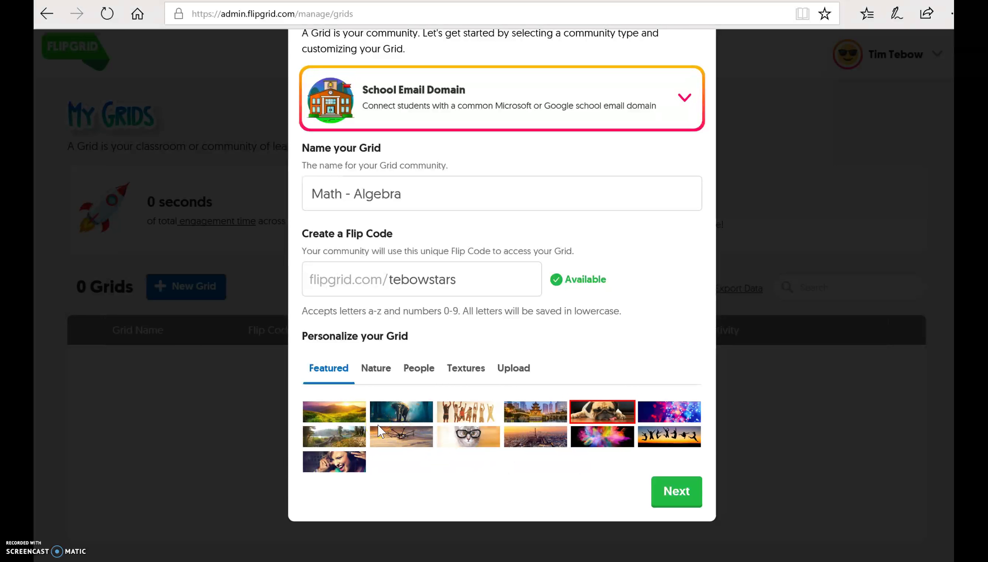
{"action": "left_click", "coordinate": [386, 373]}
{"action": "left_click", "coordinate": [410, 375]}
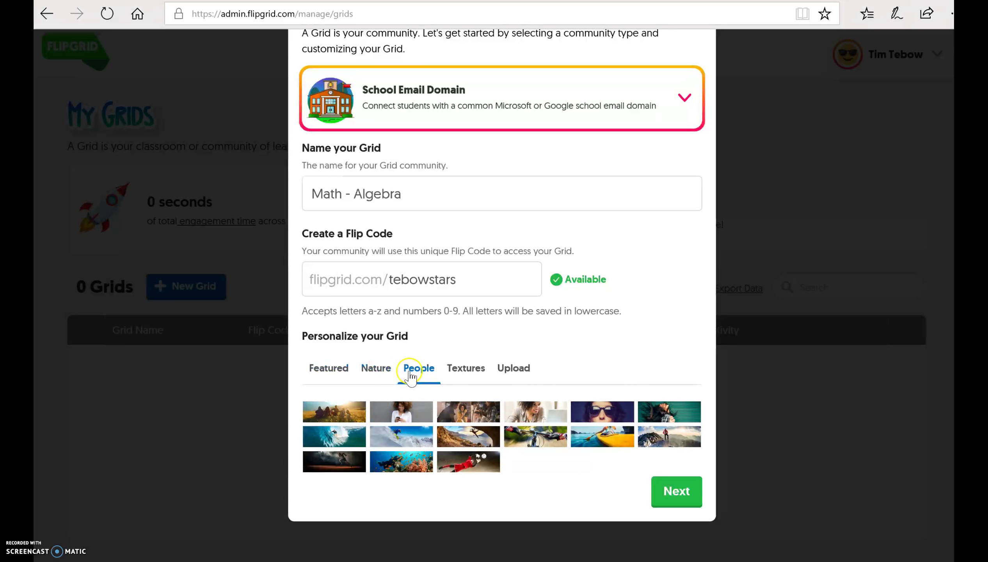
{"action": "left_click", "coordinate": [465, 373]}
{"action": "left_click", "coordinate": [507, 377]}
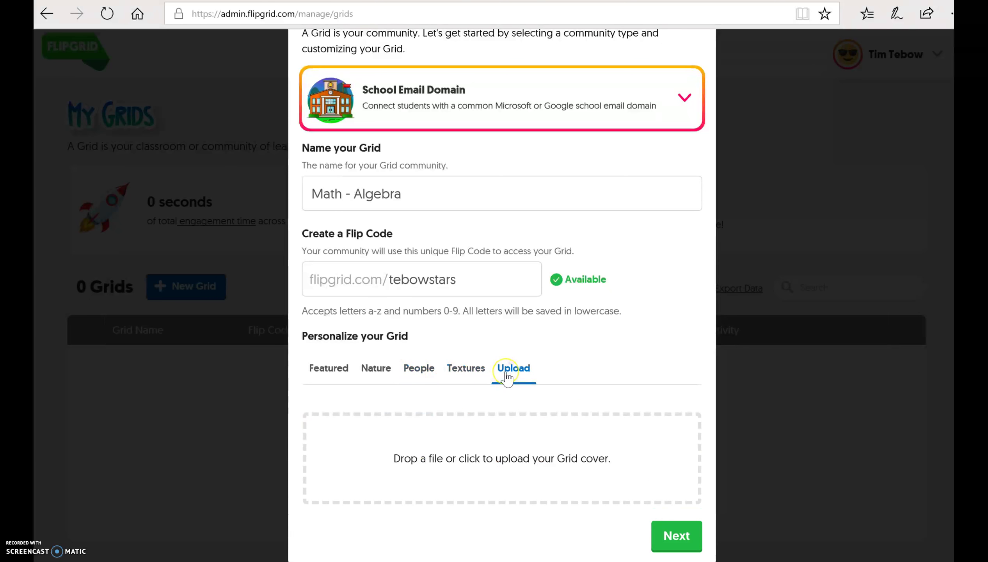
{"action": "right_click", "coordinate": [476, 373]}
{"action": "left_click", "coordinate": [472, 373]}
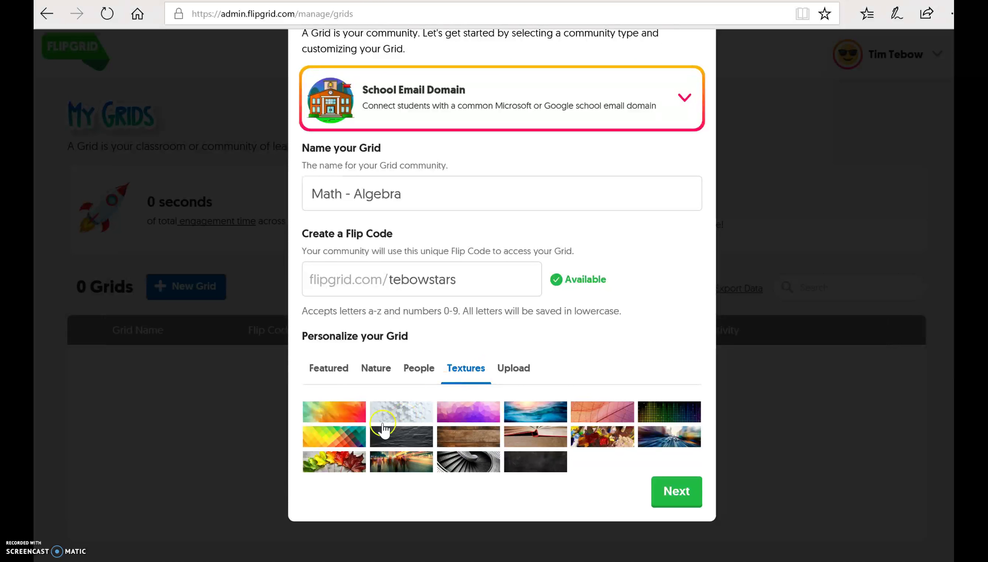
{"action": "left_click", "coordinate": [673, 490]}
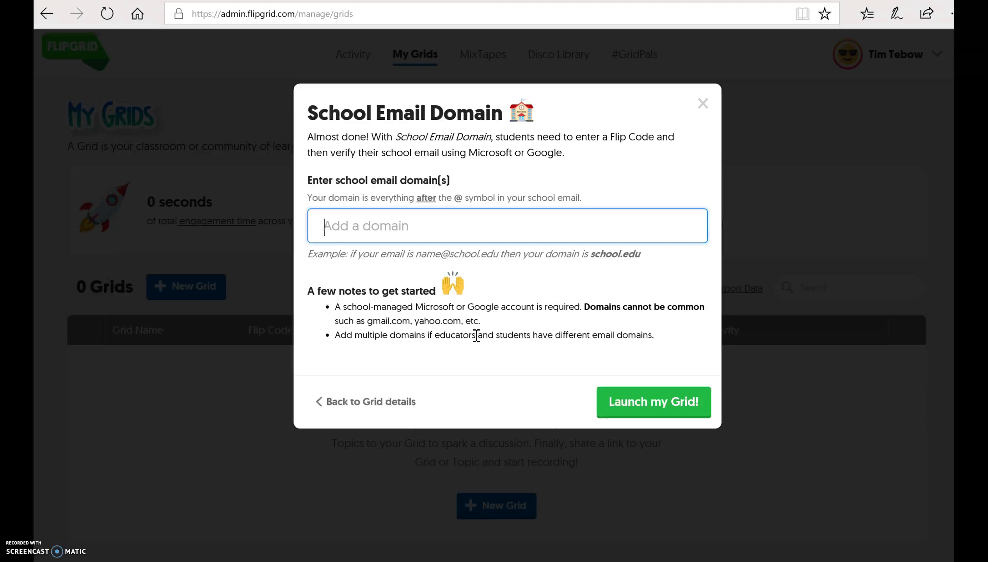
- Add lynbrookschools.org as the allowed domain and launch the grid
{"action": "type", "text": "lynbrooksc"}
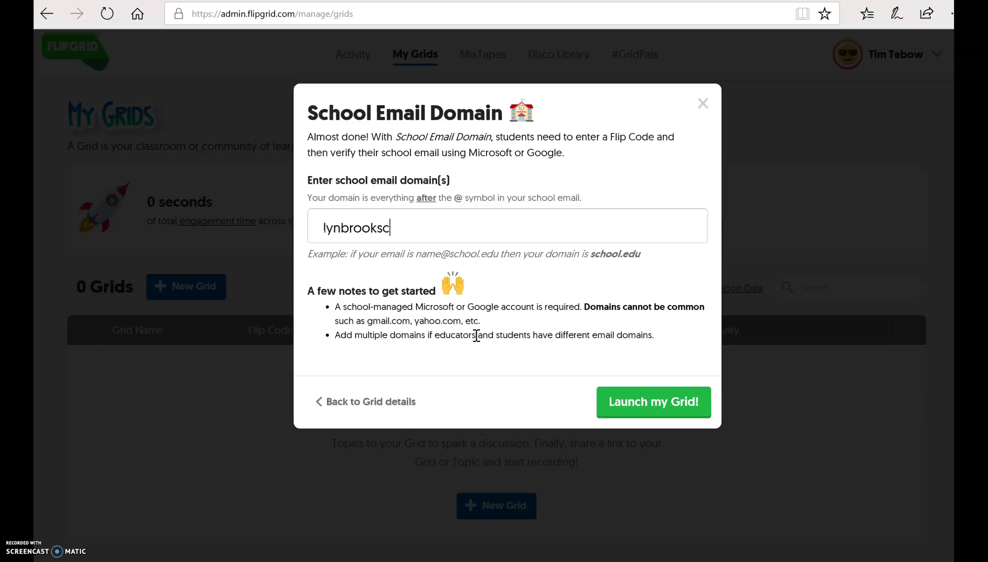
{"action": "type", "text": "hools.org"}
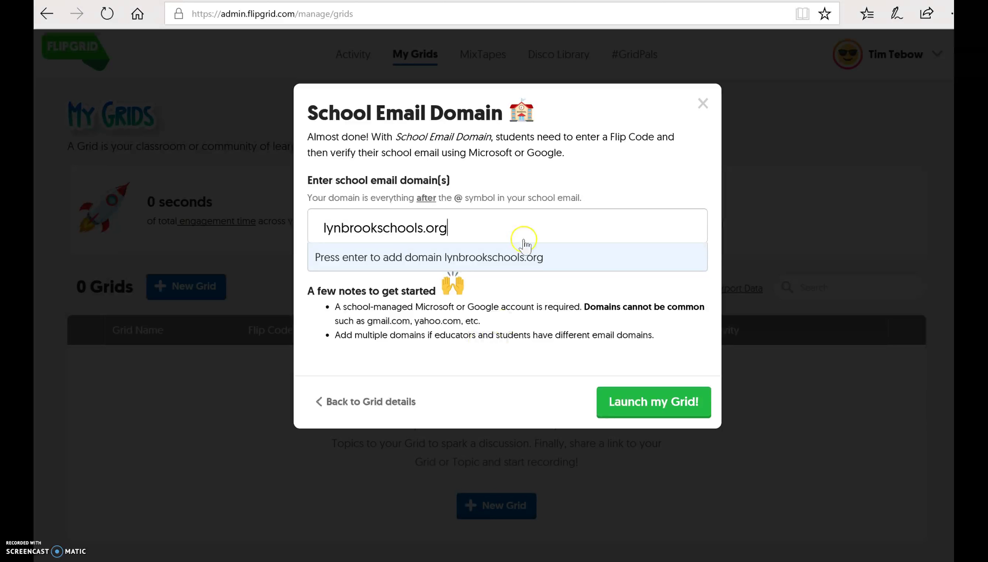
{"action": "left_click", "coordinate": [498, 268]}
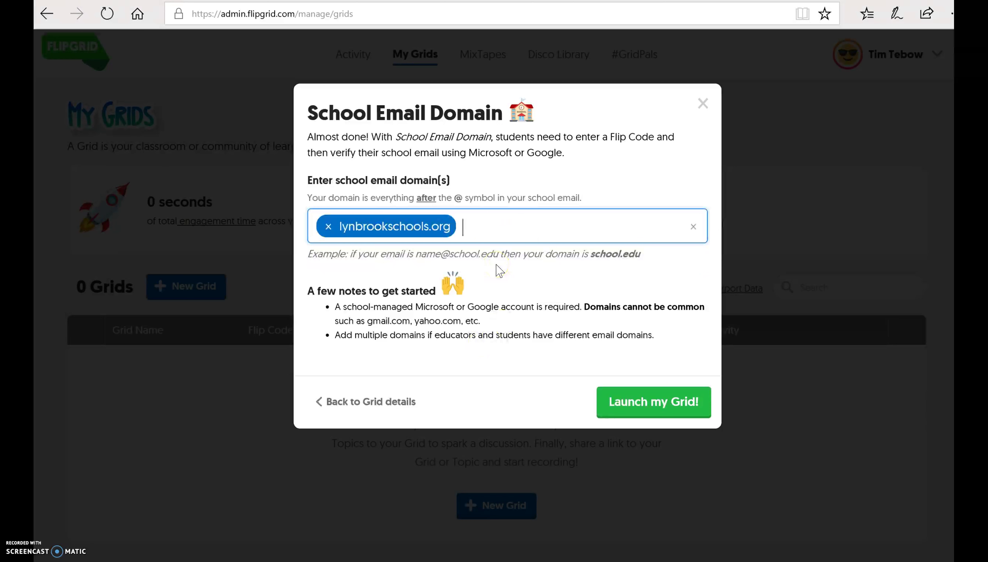
{"action": "left_click", "coordinate": [630, 404]}
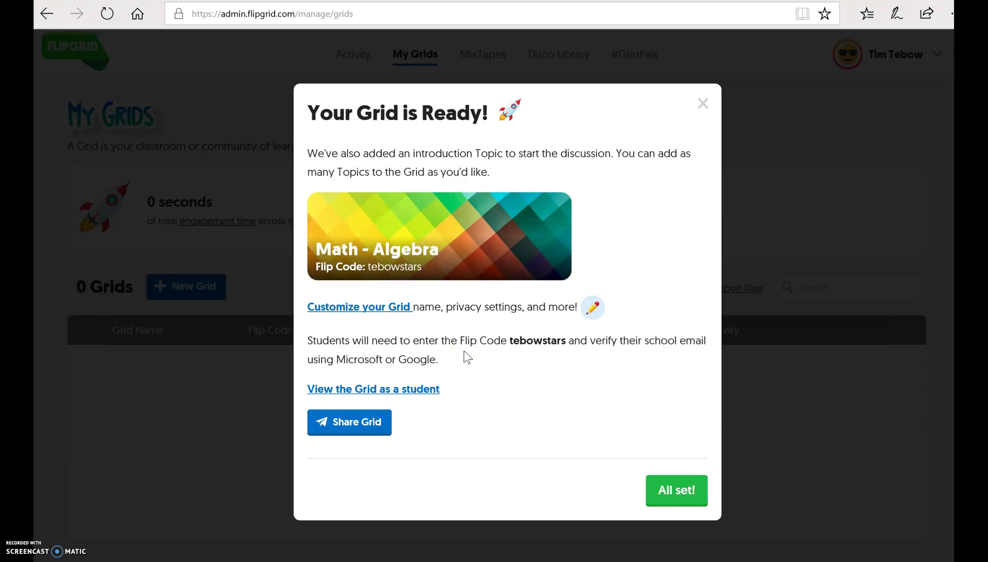
{"action": "left_click", "coordinate": [672, 482]}
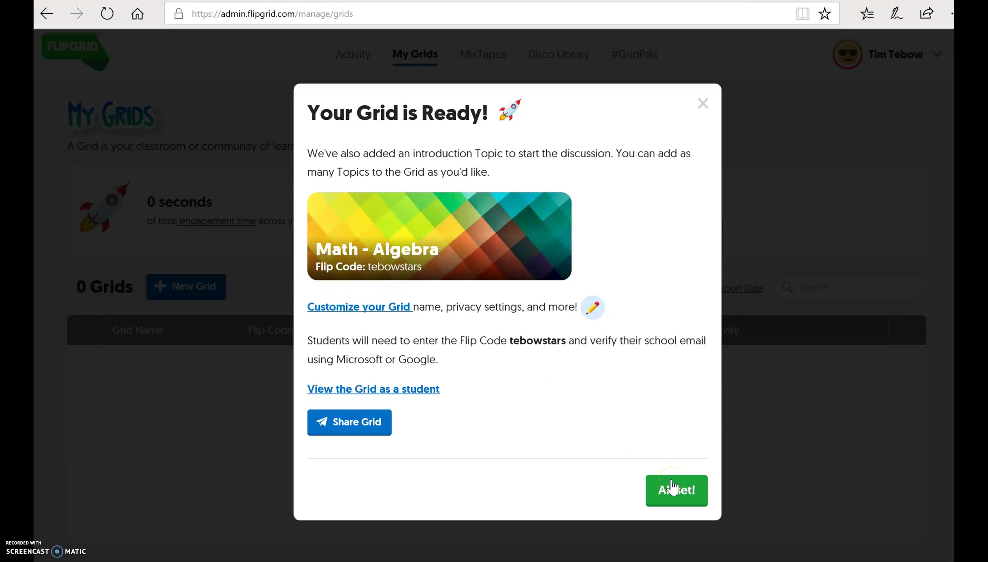